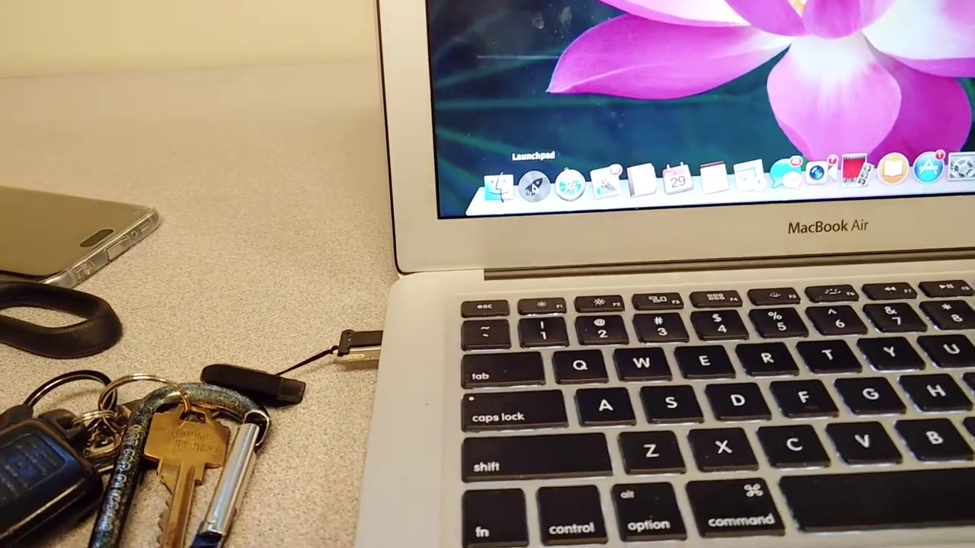
Launch Disk Utility from Launchpad's Other folder and open erase settings for the Untitled ExFAT card
{"action": "left_click", "coordinate": [531, 186]}
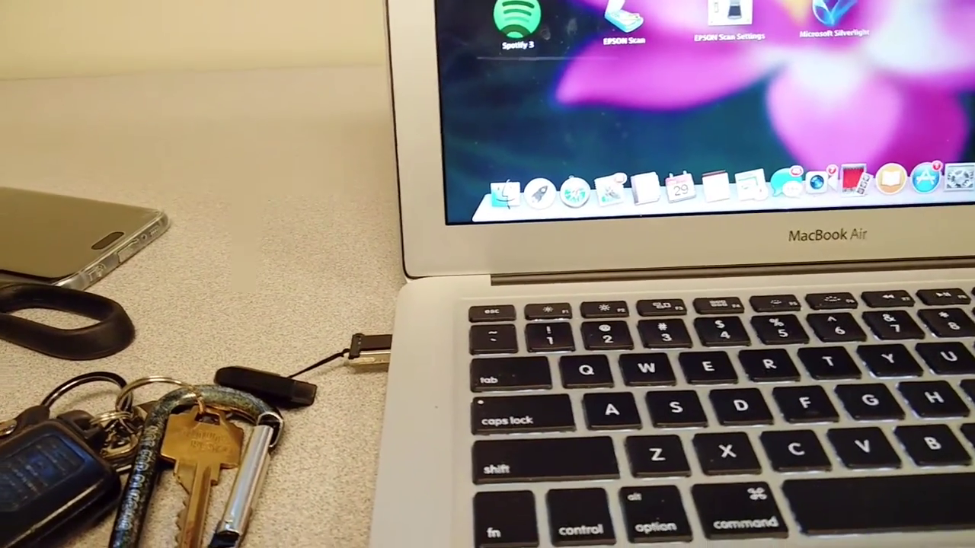
{"action": "key", "text": "Right"}
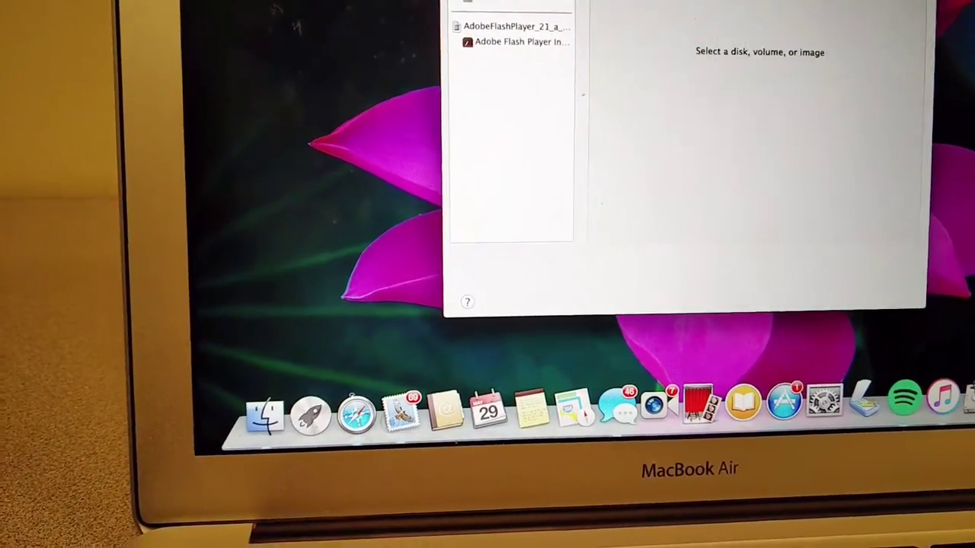
{"action": "left_click", "coordinate": [495, 3]}
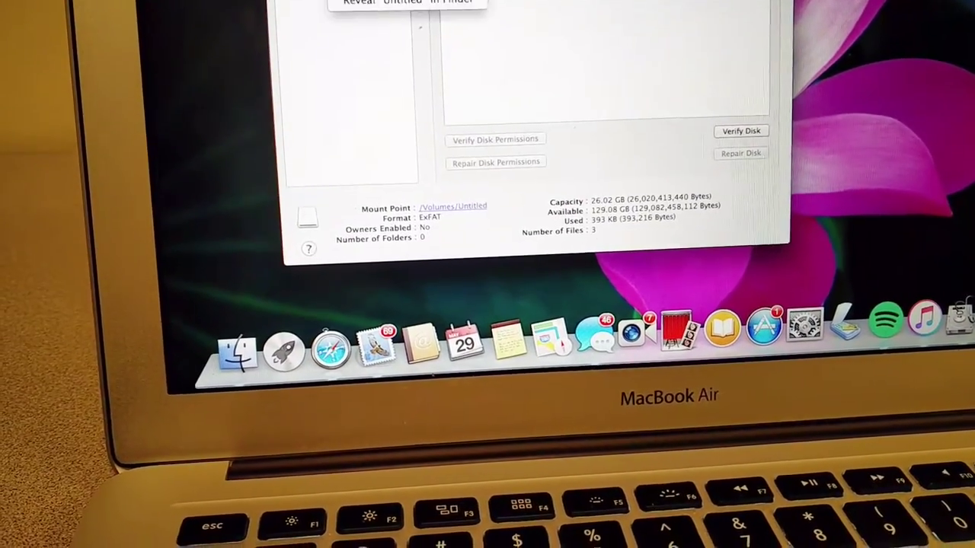
{"action": "left_click", "coordinate": [351, 3]}
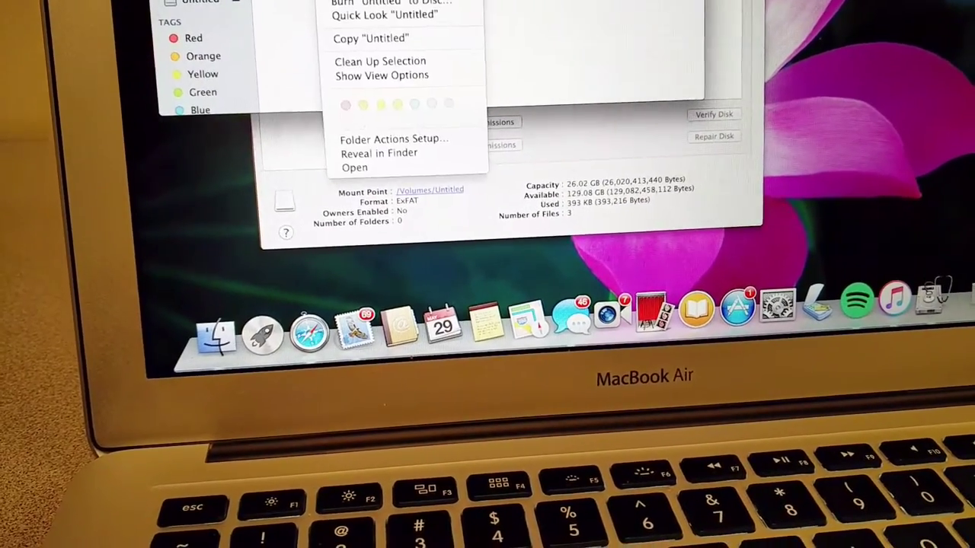
{"action": "key", "text": "Escape"}
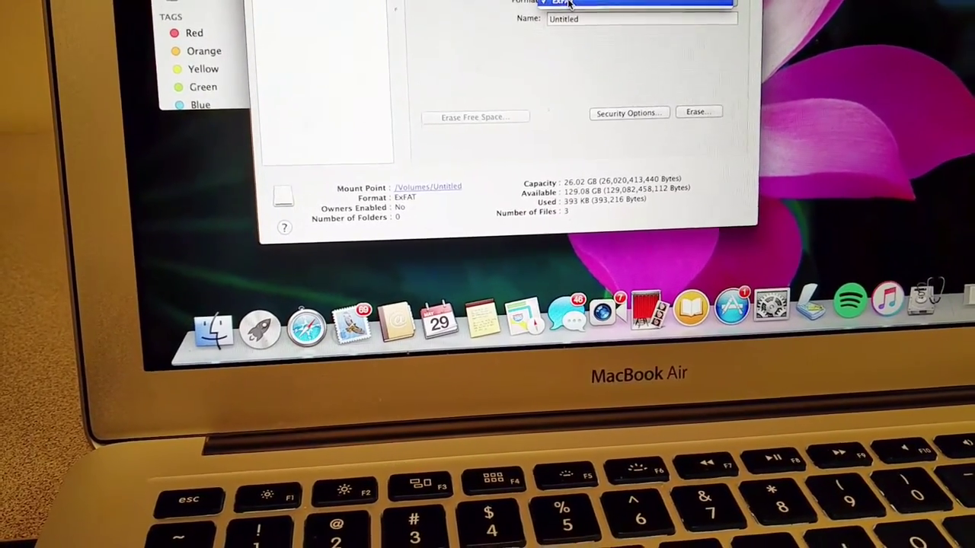
Keep ExFAT as the format on the SD card's erase page
{"action": "left_click", "coordinate": [570, 4]}
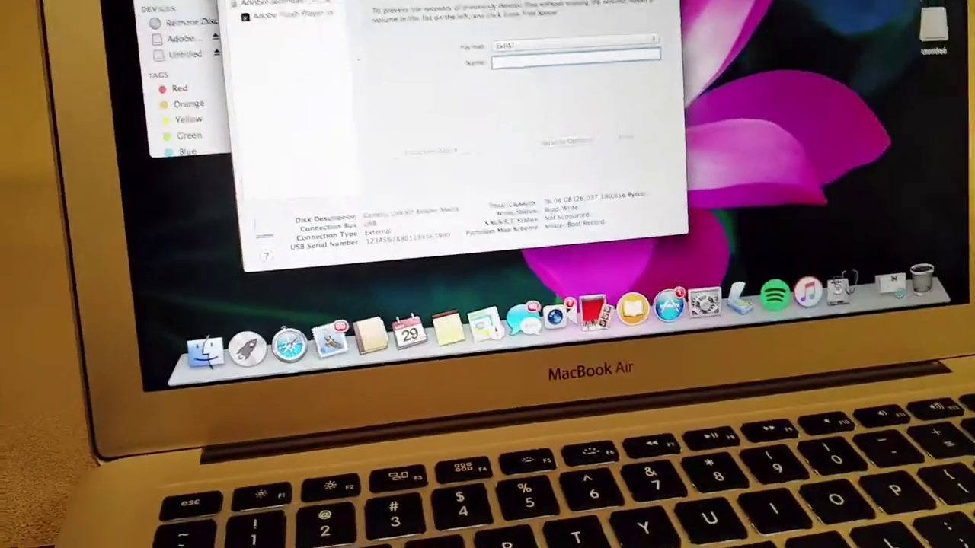
{"action": "type", "text": "s7"}
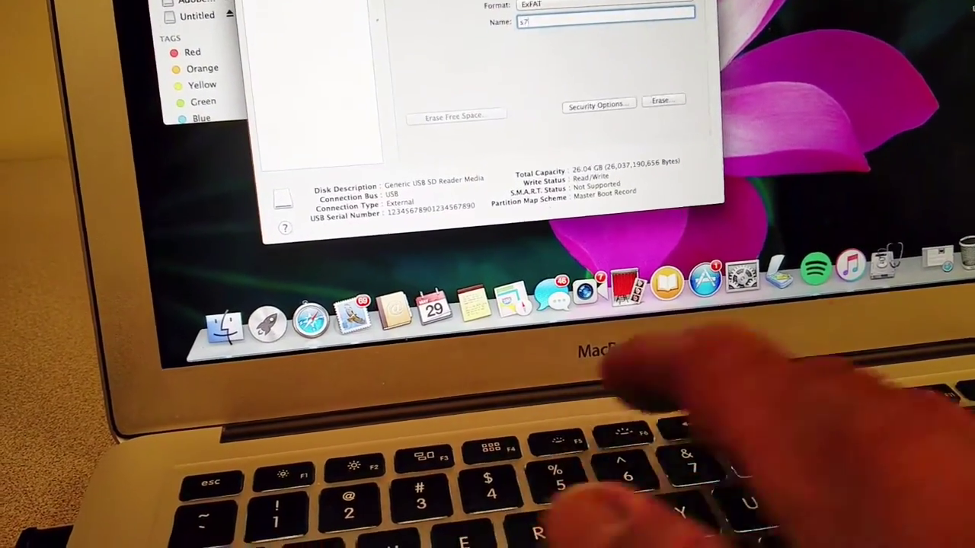
{"action": "type", "text": " Ed"}
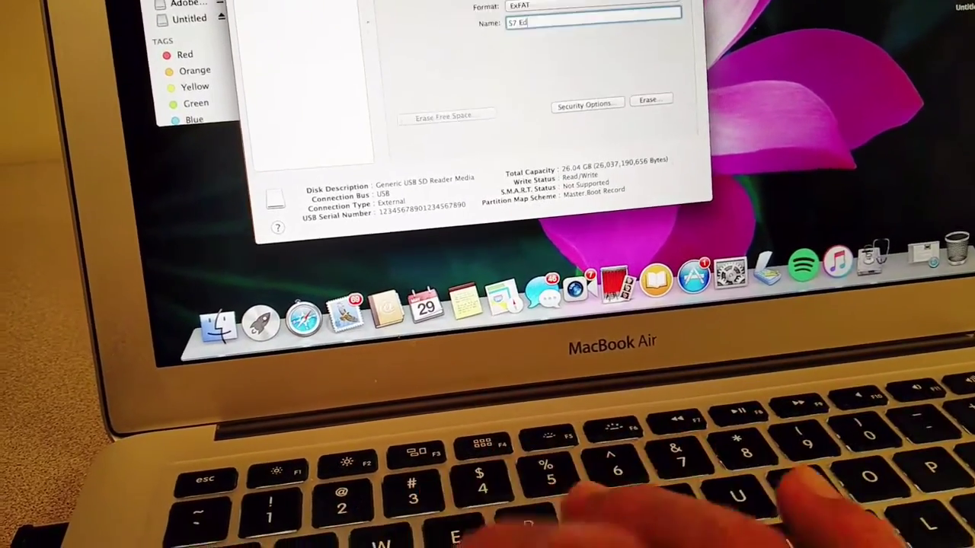
{"action": "type", "text": "ge"}
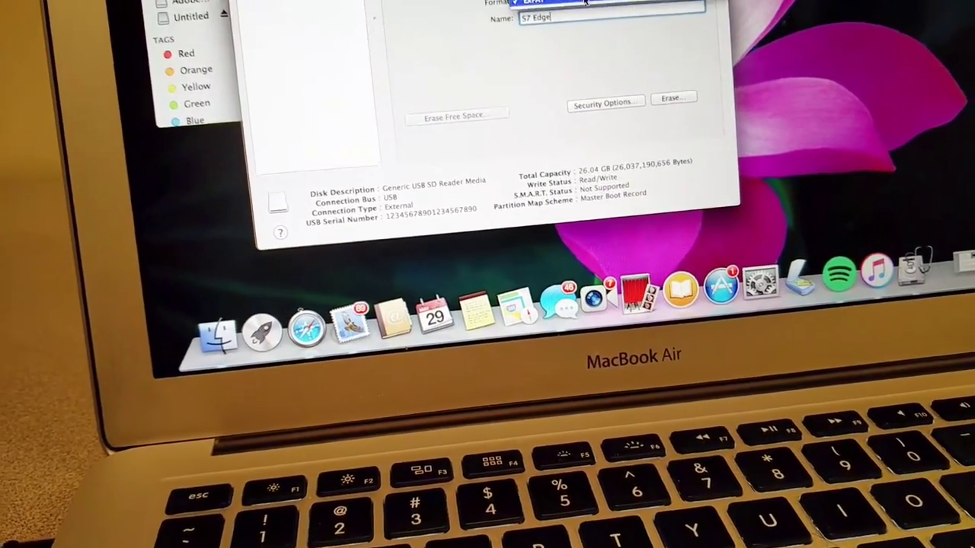
Select the Untitled volume, keep ExFAT, and select its name for replacement with S7 Edge
{"action": "left_click", "coordinate": [594, 3]}
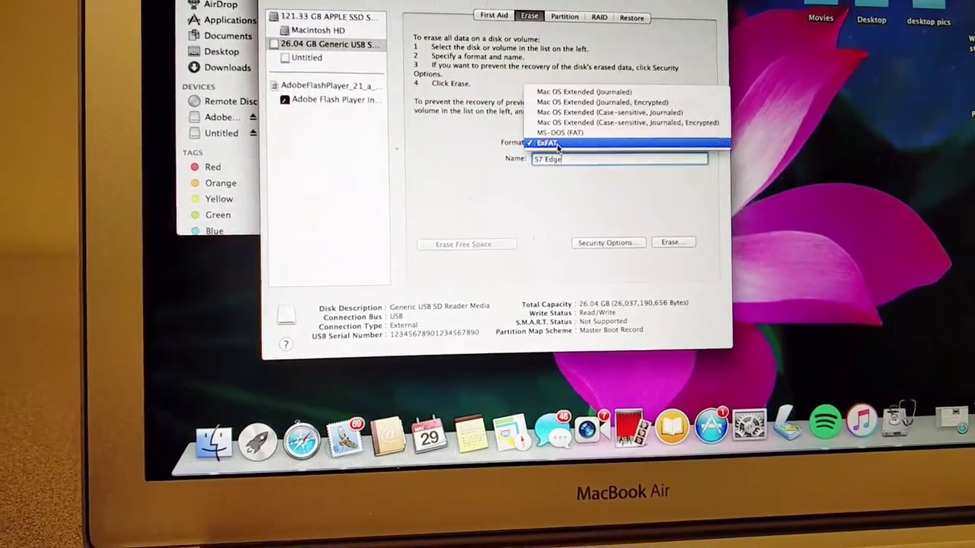
{"action": "left_click", "coordinate": [556, 144]}
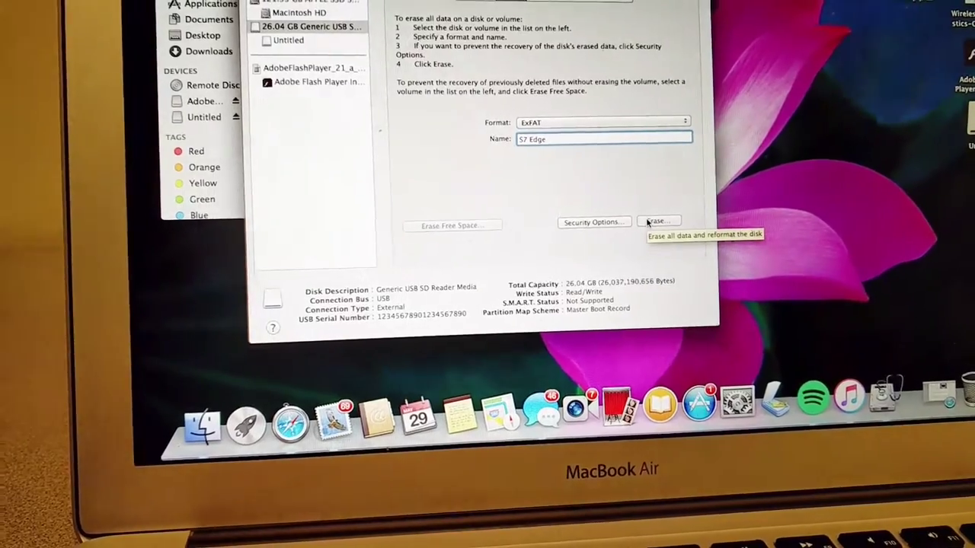
{"action": "left_click", "coordinate": [288, 40]}
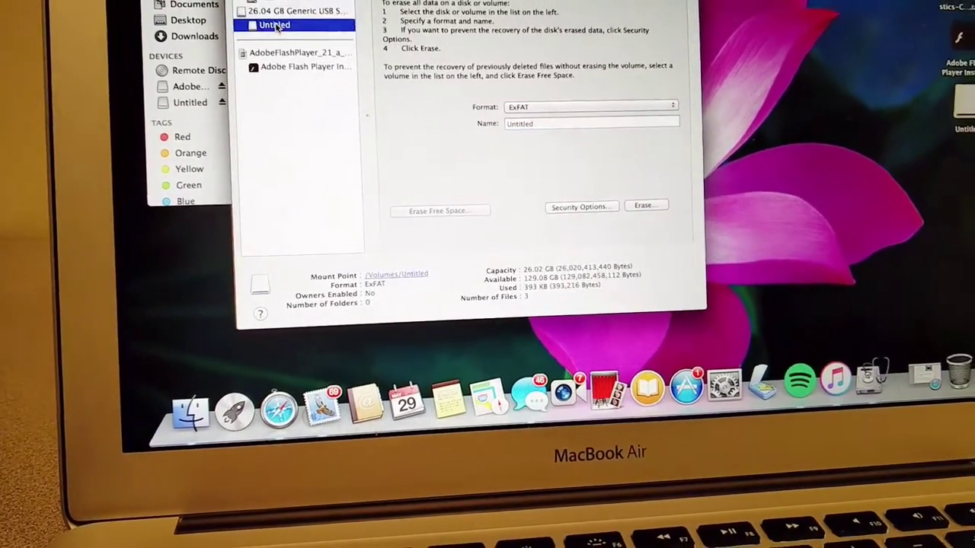
{"action": "left_click", "coordinate": [587, 106]}
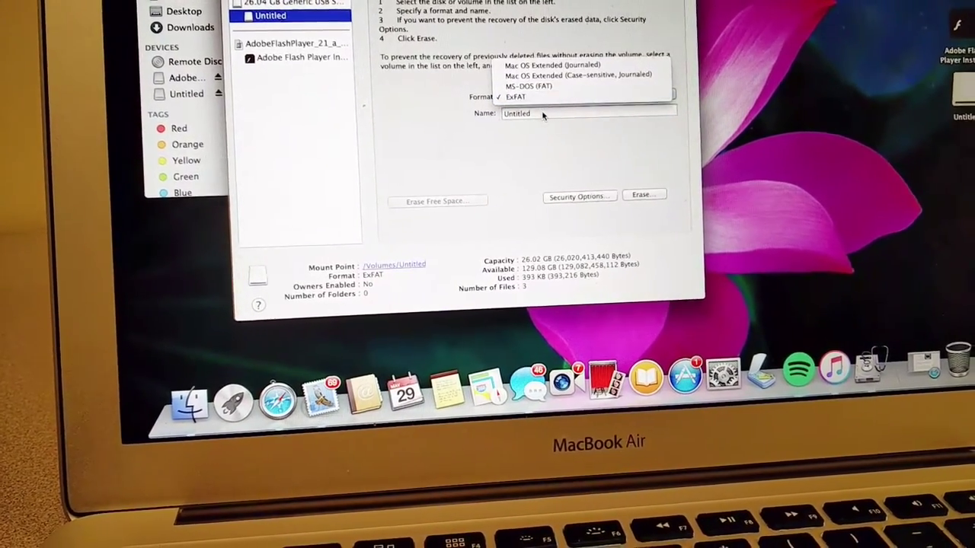
{"action": "left_click", "coordinate": [515, 97]}
{"action": "double_click", "coordinate": [526, 113]}
{"action": "type", "text": "S7 Edge"}
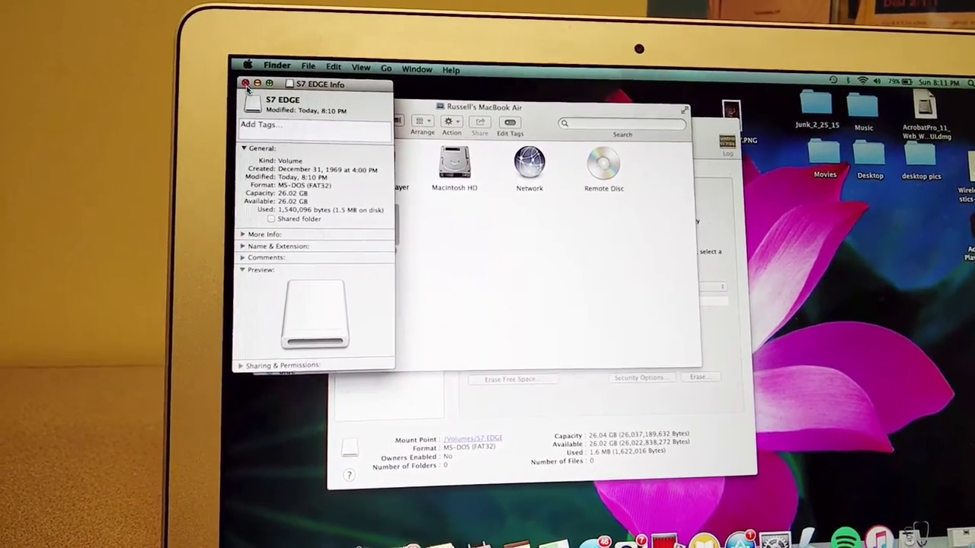
Close the S7 EDGE info window after confirming its MS-DOS (FAT32) format
{"action": "left_click", "coordinate": [238, 76]}
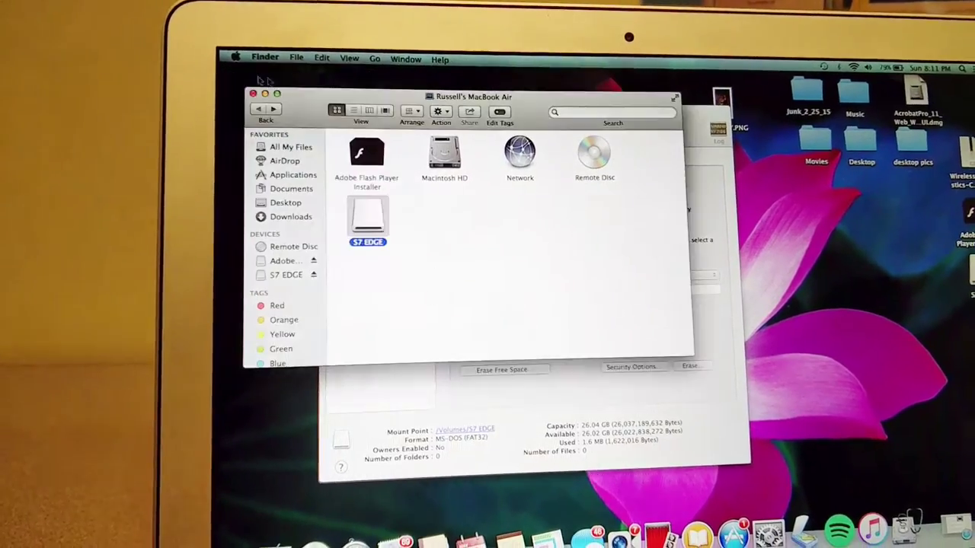